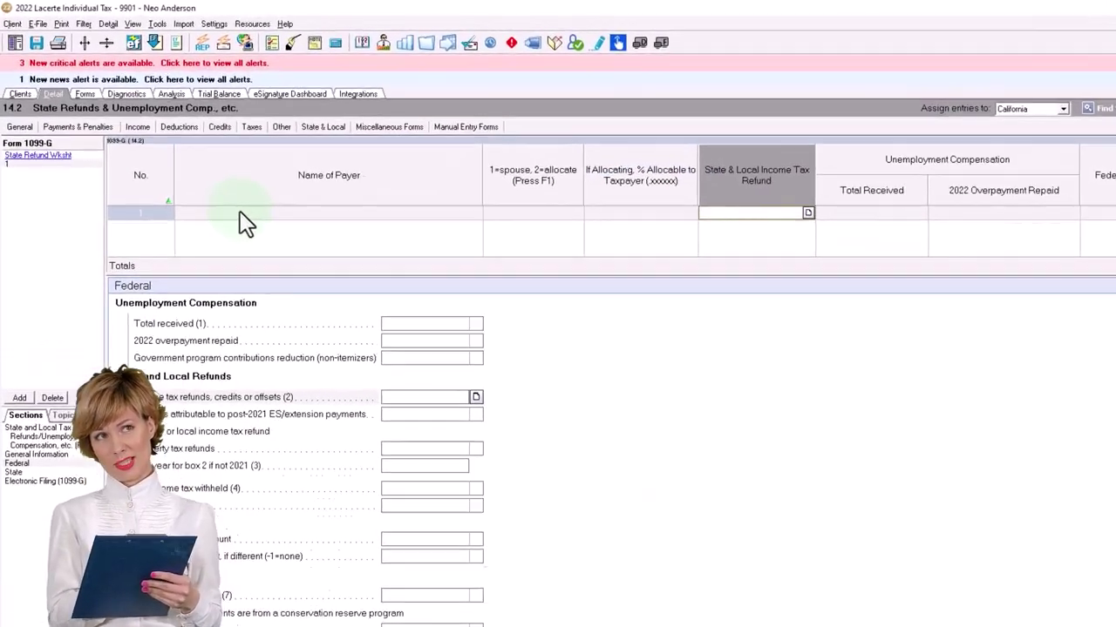
Add a Form 1099-G entry with payer "State refund" and a state and local income tax refund of 1,000
{"action": "left_click", "coordinate": [216, 180]}
{"action": "type", "text": "State refund"}
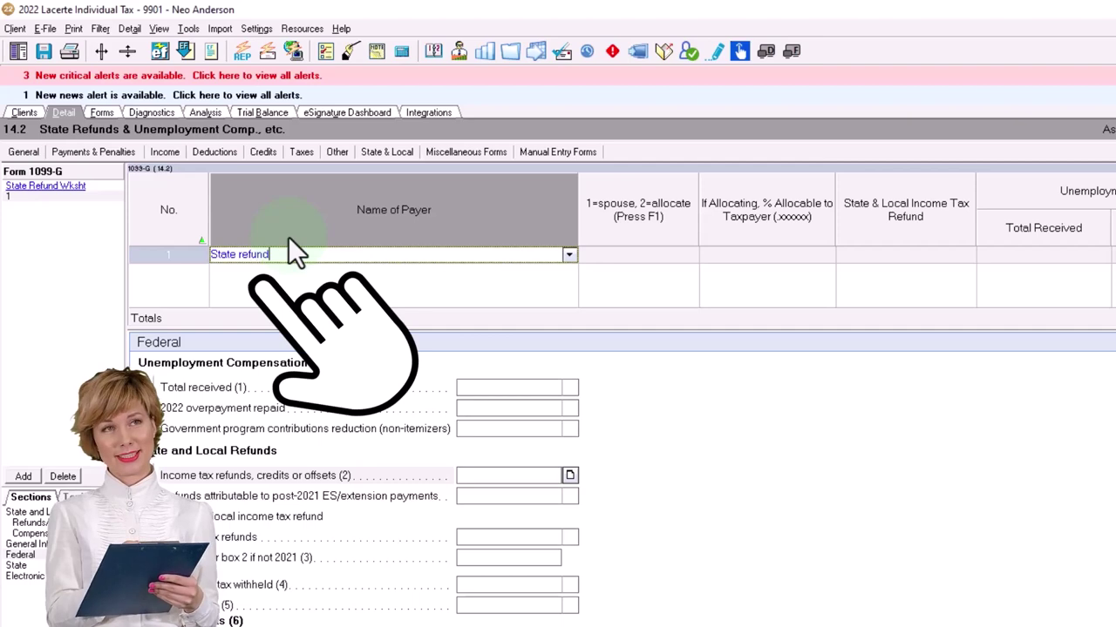
{"action": "key", "text": "Tab"}
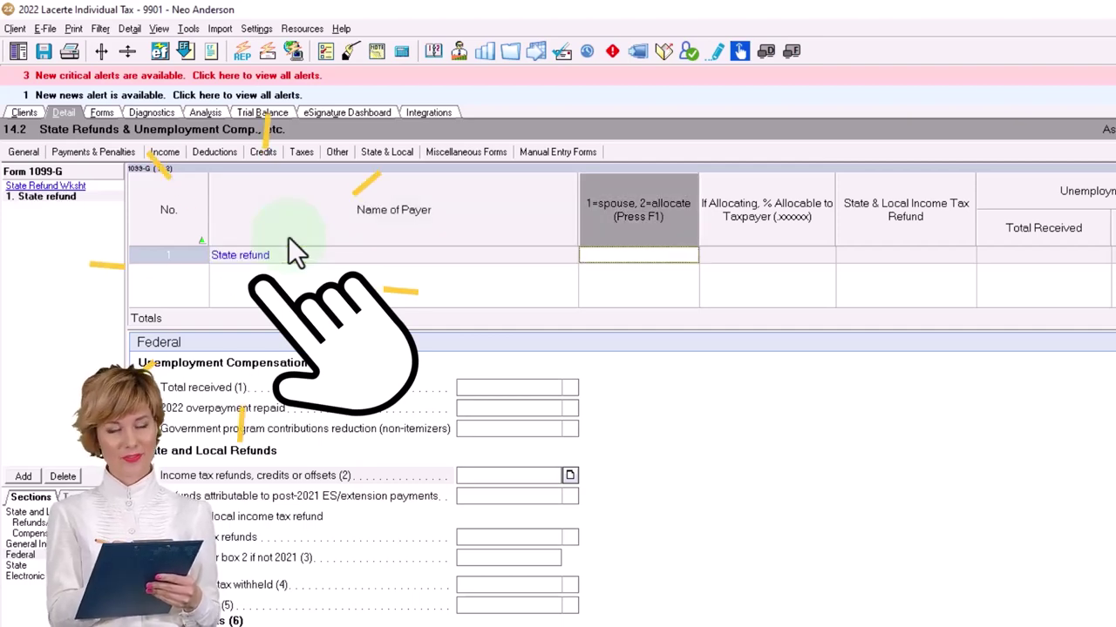
{"action": "key", "text": "Tab"}
{"action": "key", "text": "Tab"}
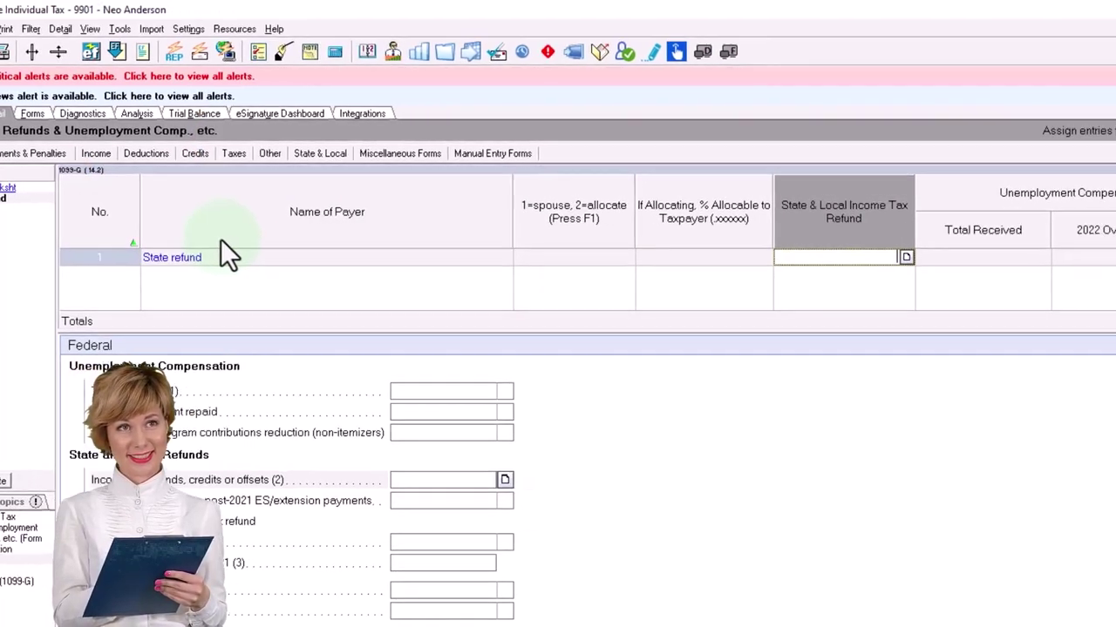
{"action": "type", "text": "1,000"}
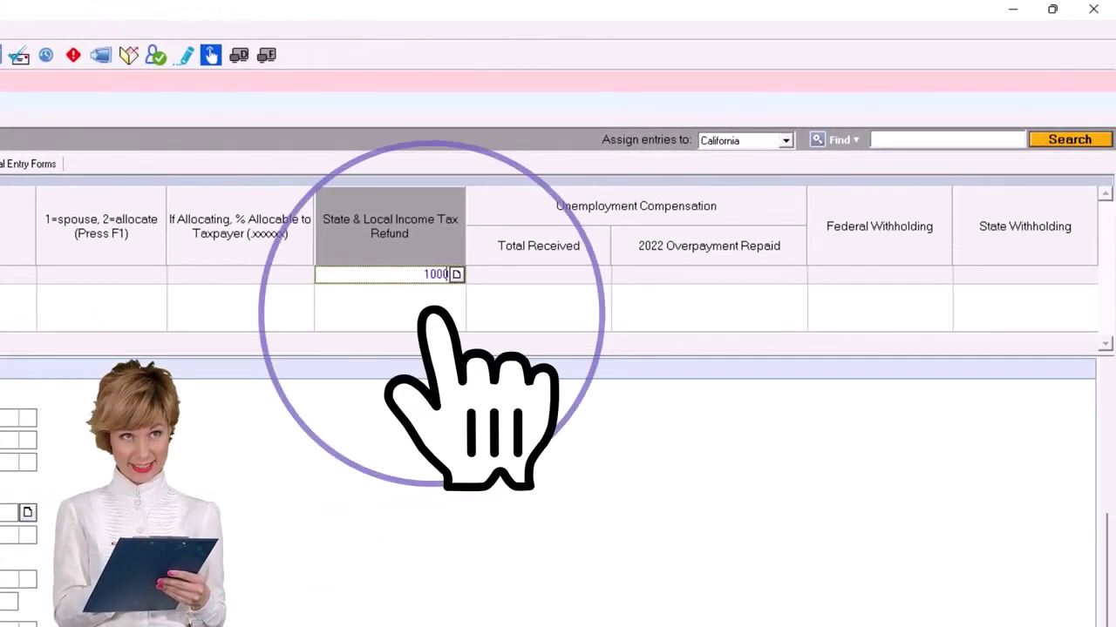
{"action": "key", "text": "Tab"}
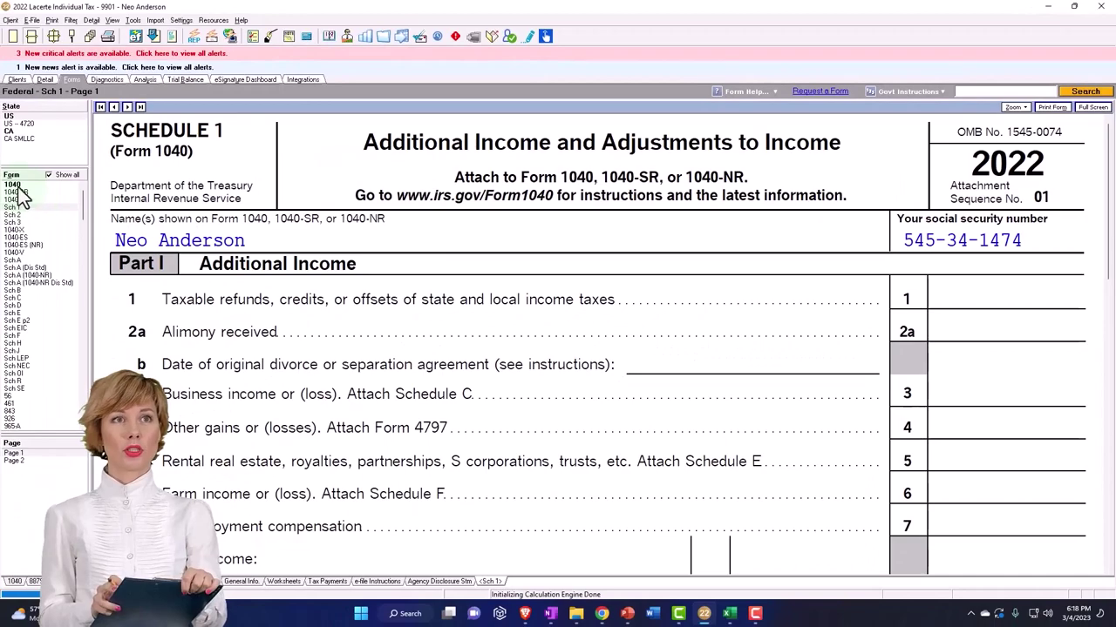
Review the income lines on Form 1040 page 1 and the state and local taxes on Schedule A
{"action": "left_click", "coordinate": [13, 185]}
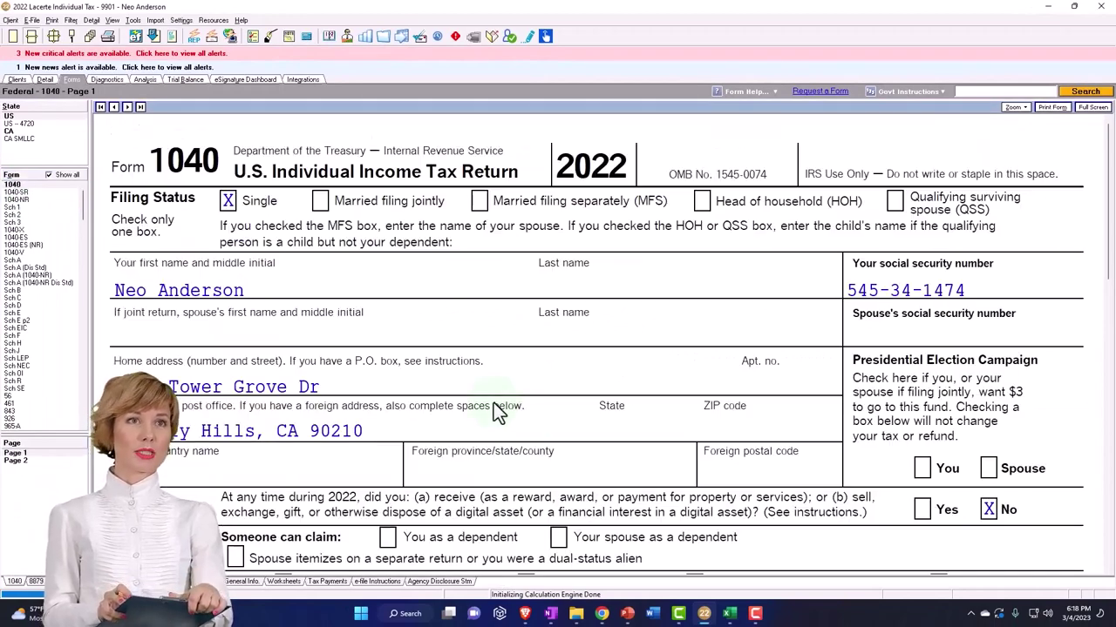
{"action": "scroll", "coordinate": [522, 415], "scroll_direction": "down", "scroll_amount": 6}
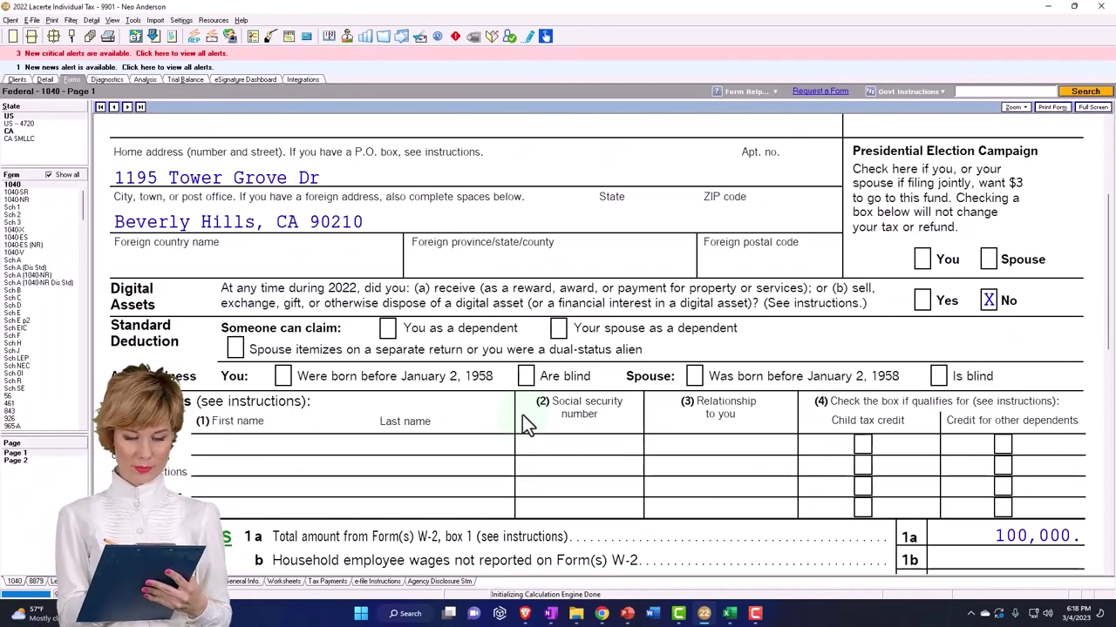
{"action": "scroll", "coordinate": [522, 415], "scroll_direction": "down", "scroll_amount": 5}
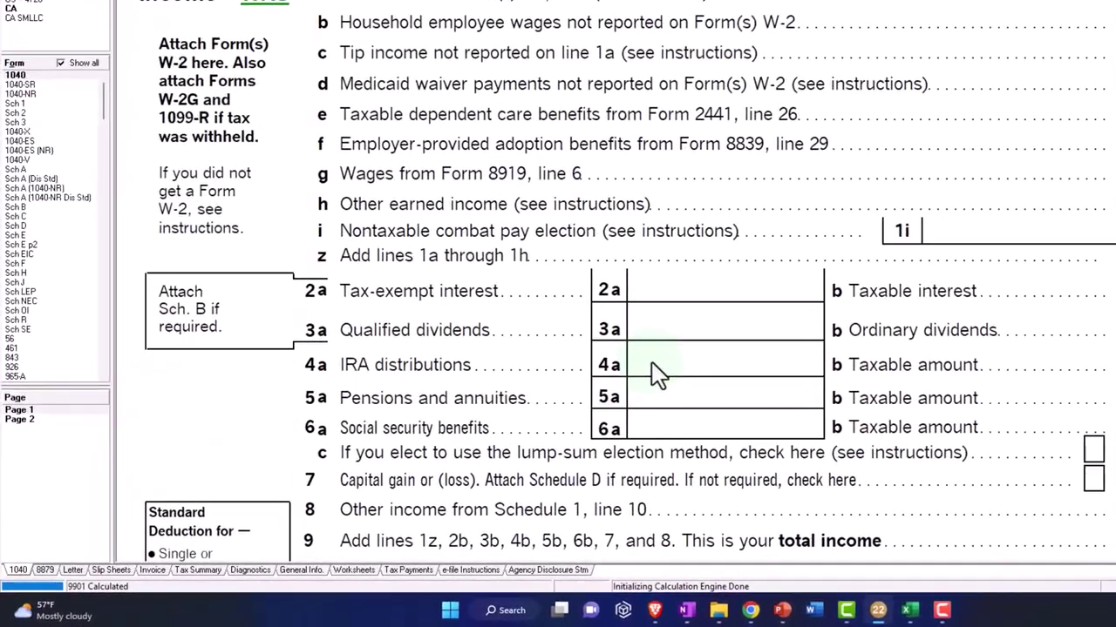
{"action": "left_click", "coordinate": [650, 365]}
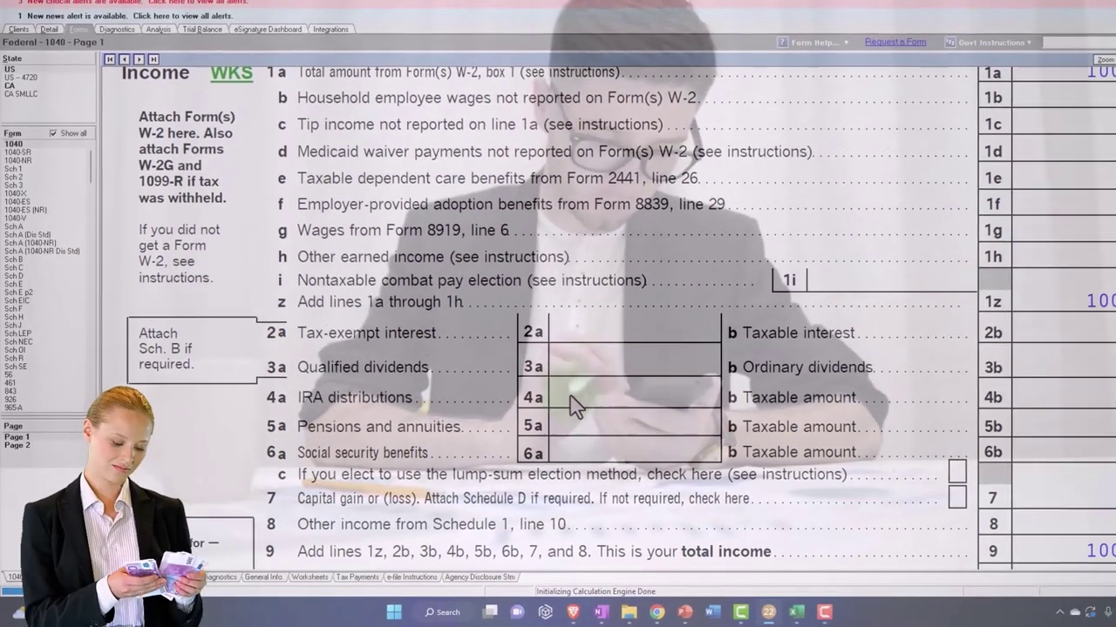
{"action": "left_click", "coordinate": [613, 381]}
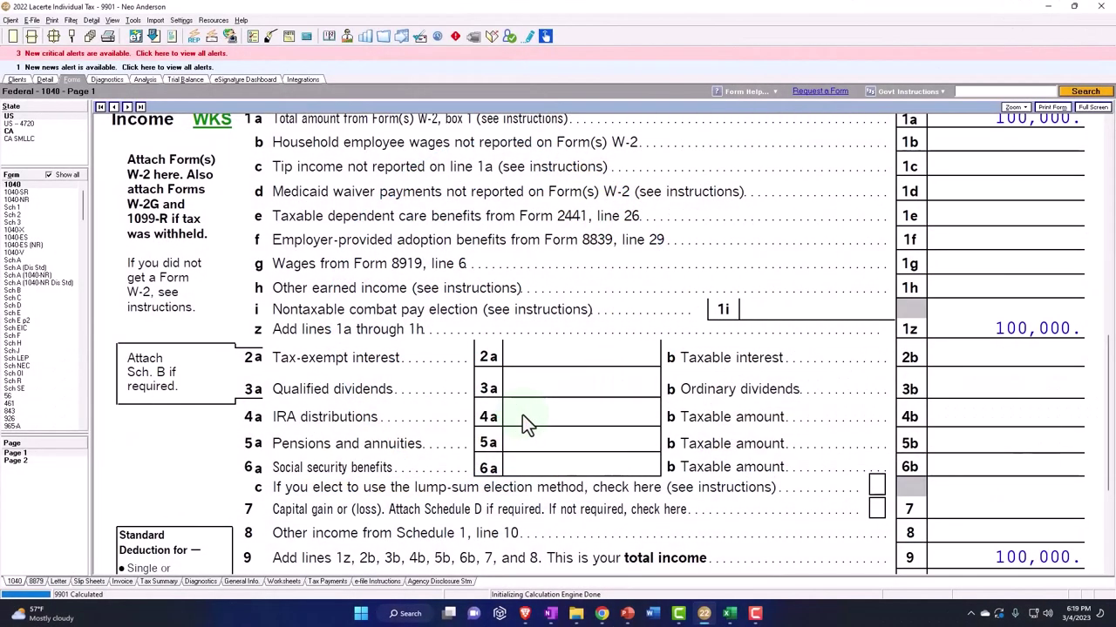
{"action": "scroll", "coordinate": [523, 415], "scroll_direction": "down", "scroll_amount": 2}
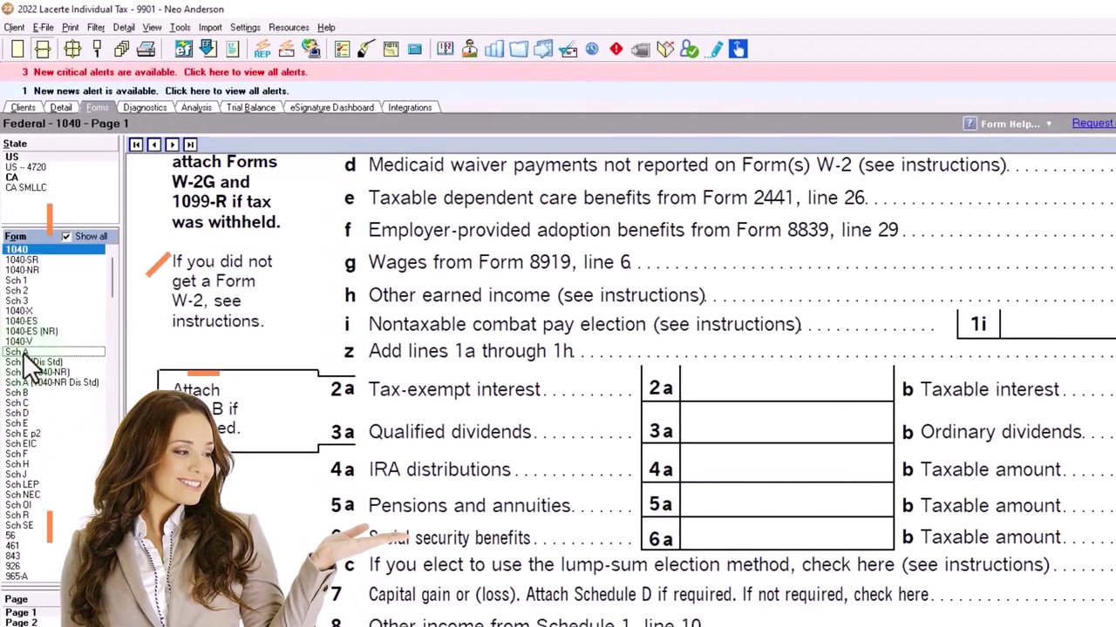
{"action": "left_click", "coordinate": [23, 352]}
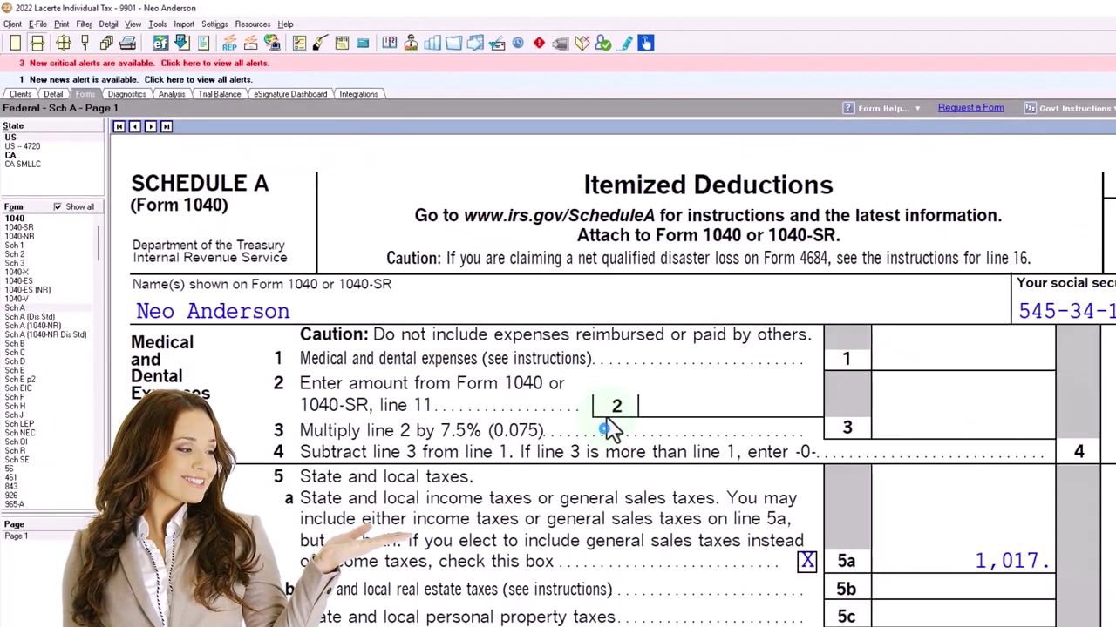
{"action": "left_click", "coordinate": [693, 478]}
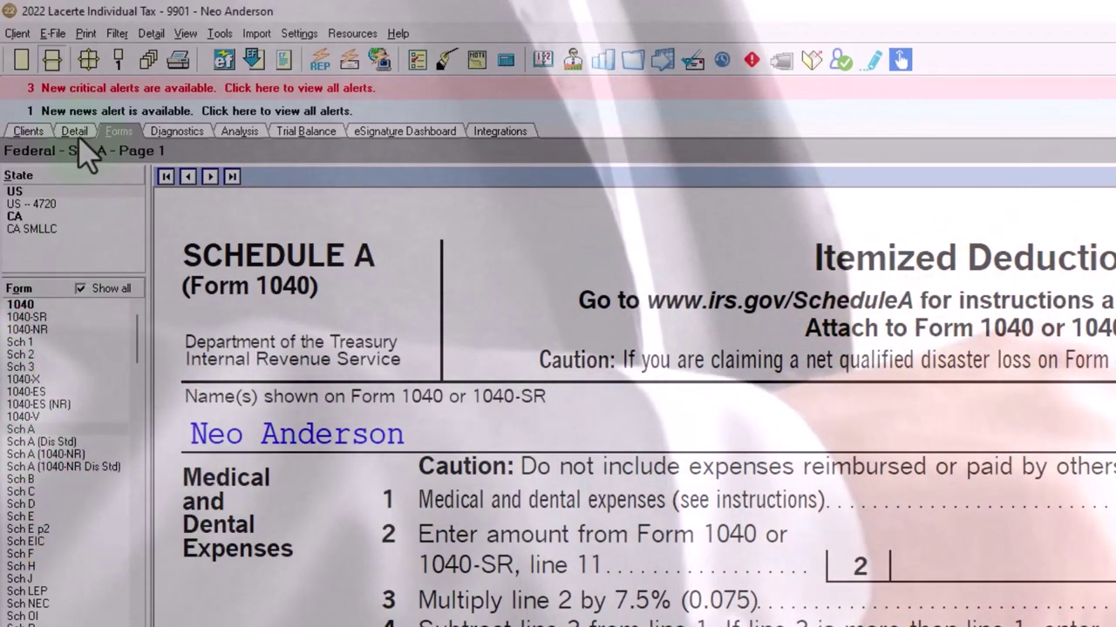
Enter 20,000 of home mortgage interest and points on Form 1098 in the federal Itemized Deductions (Sch. A) input
{"action": "left_click", "coordinate": [75, 130]}
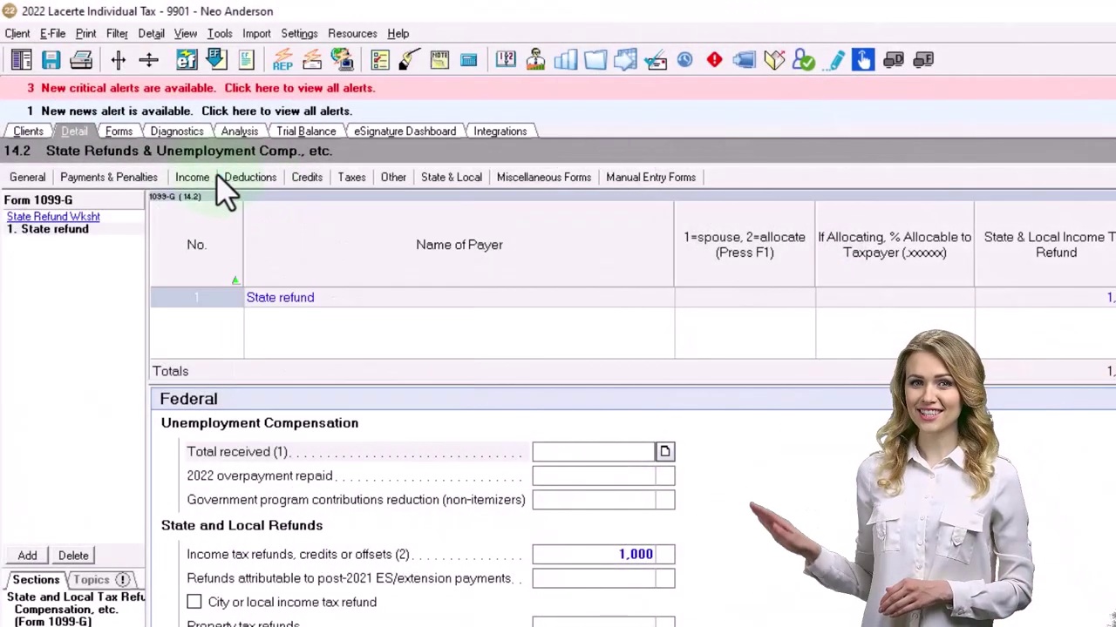
{"action": "left_click", "coordinate": [194, 177]}
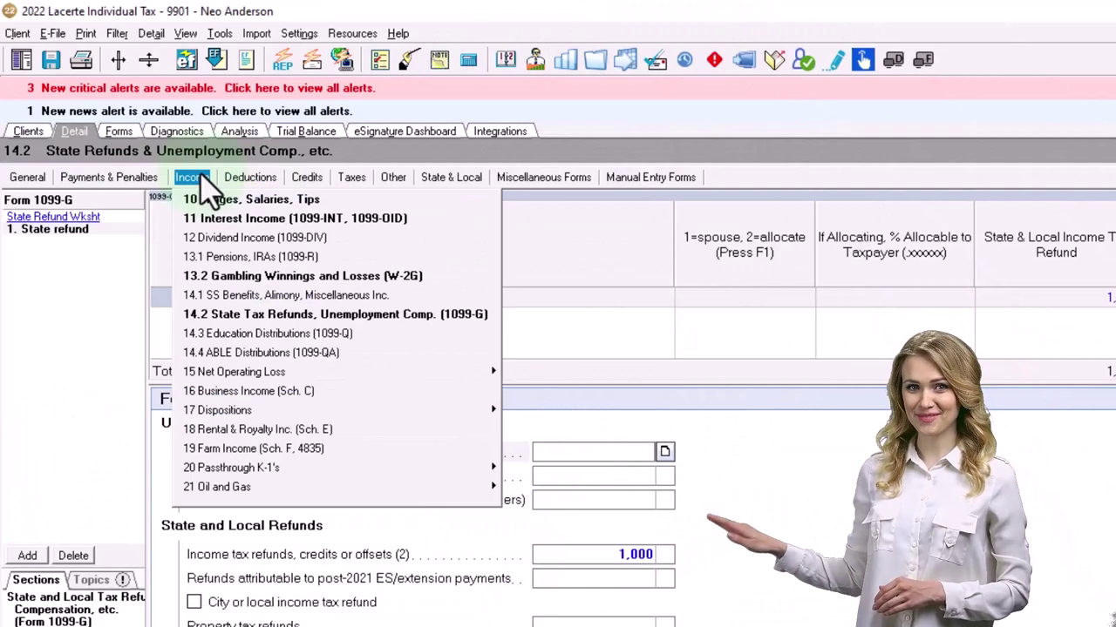
{"action": "left_click", "coordinate": [247, 181]}
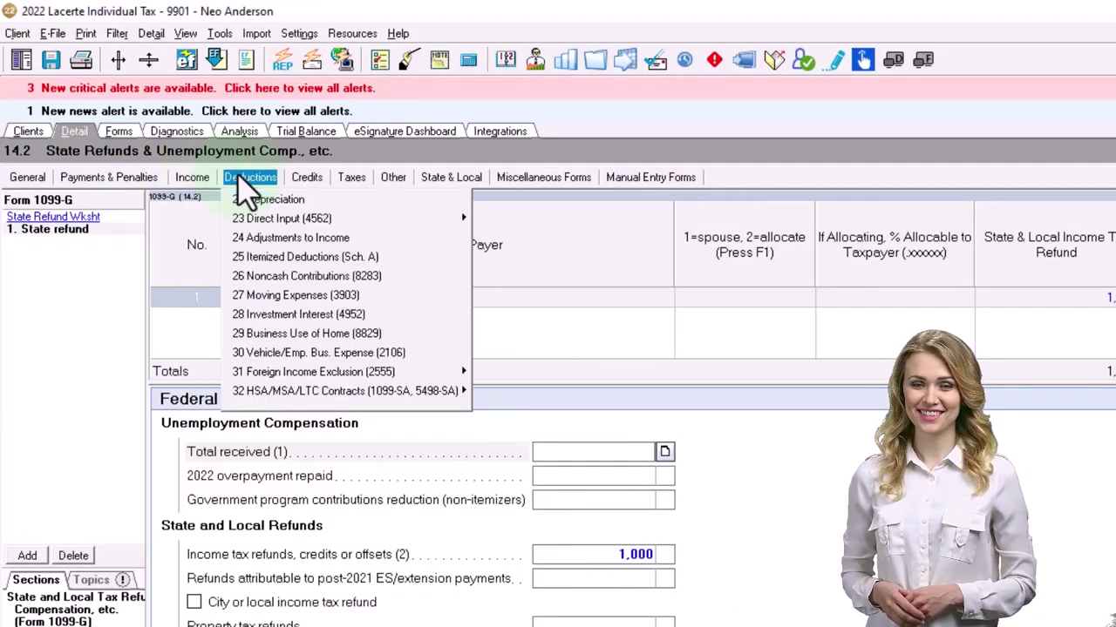
{"action": "left_click", "coordinate": [272, 256]}
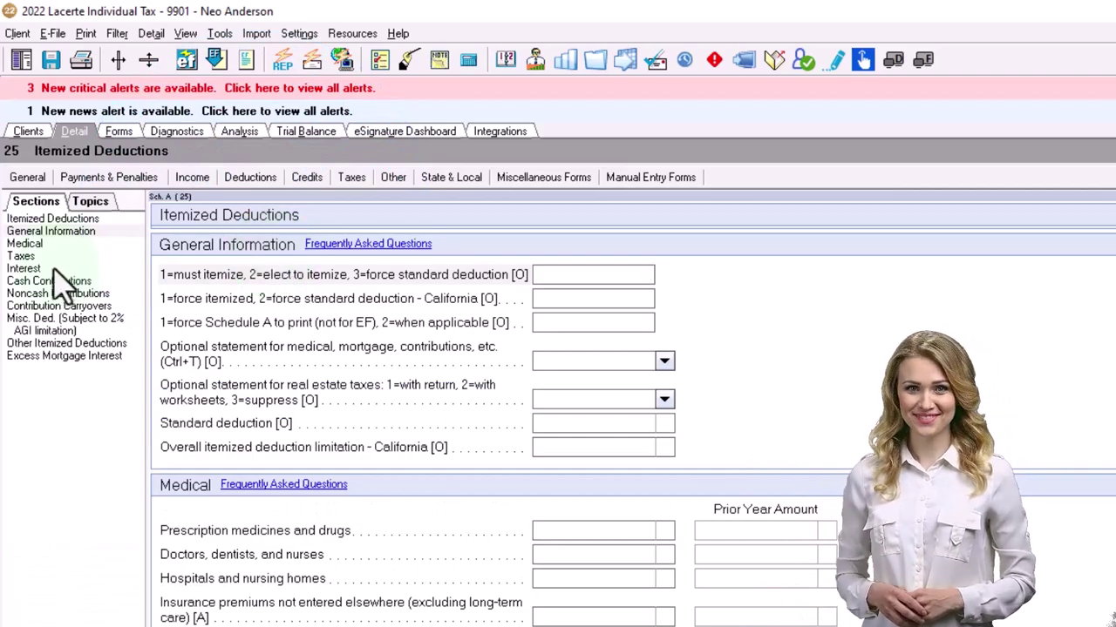
{"action": "left_click", "coordinate": [33, 269]}
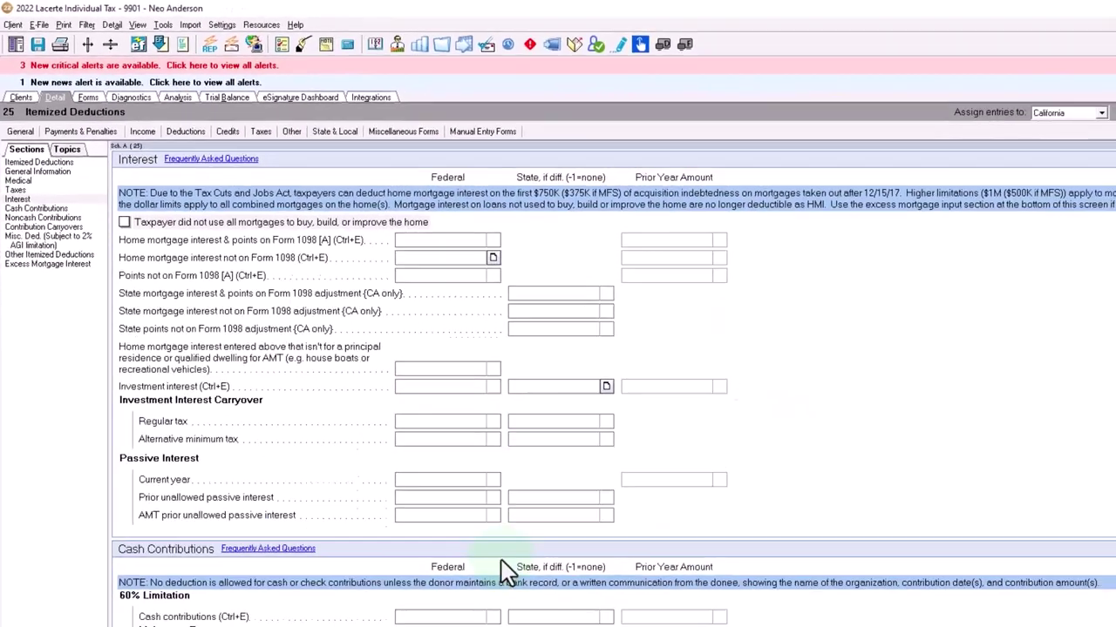
{"action": "left_click", "coordinate": [660, 447]}
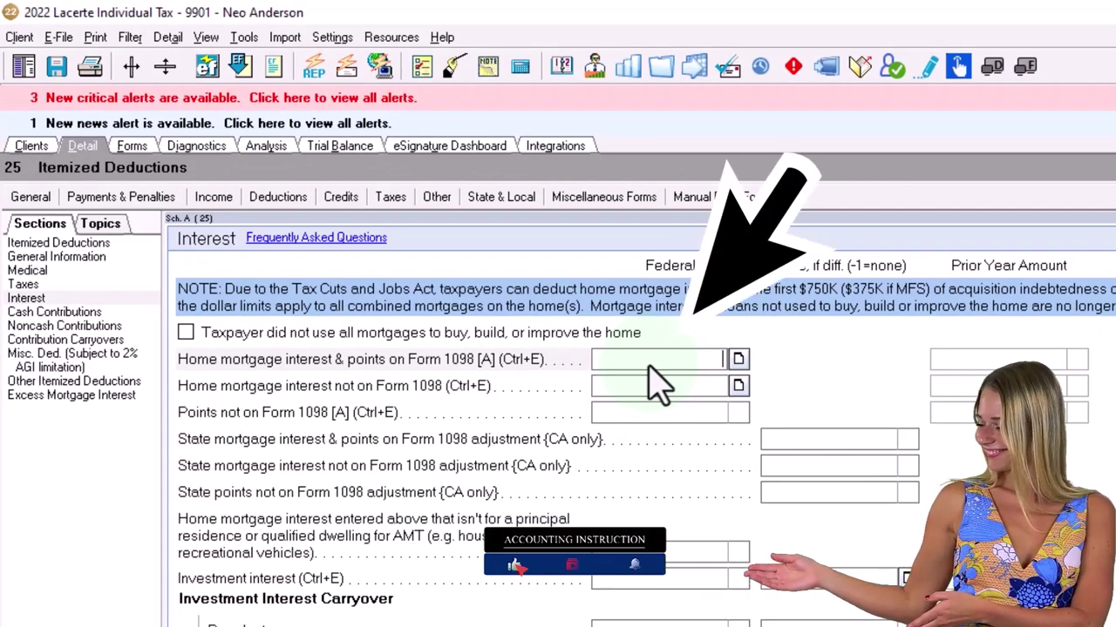
{"action": "type", "text": "0000"}
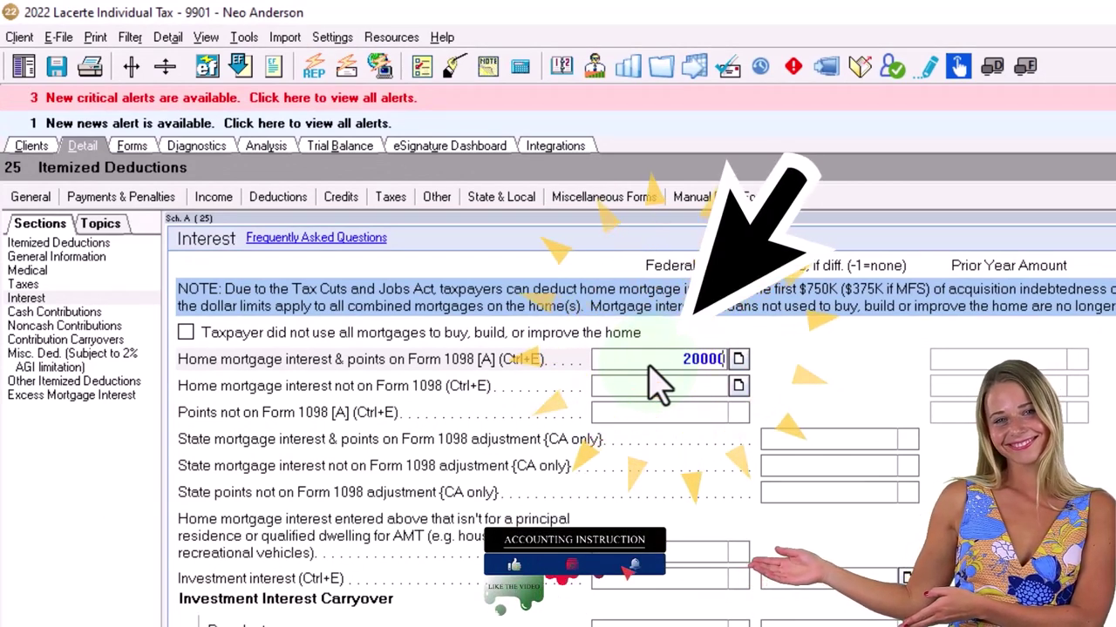
{"action": "key", "text": "Return"}
Enter 6,000 of real estate taxes for the principal residence in the itemized deductions' Taxes section
{"action": "left_click", "coordinate": [35, 286]}
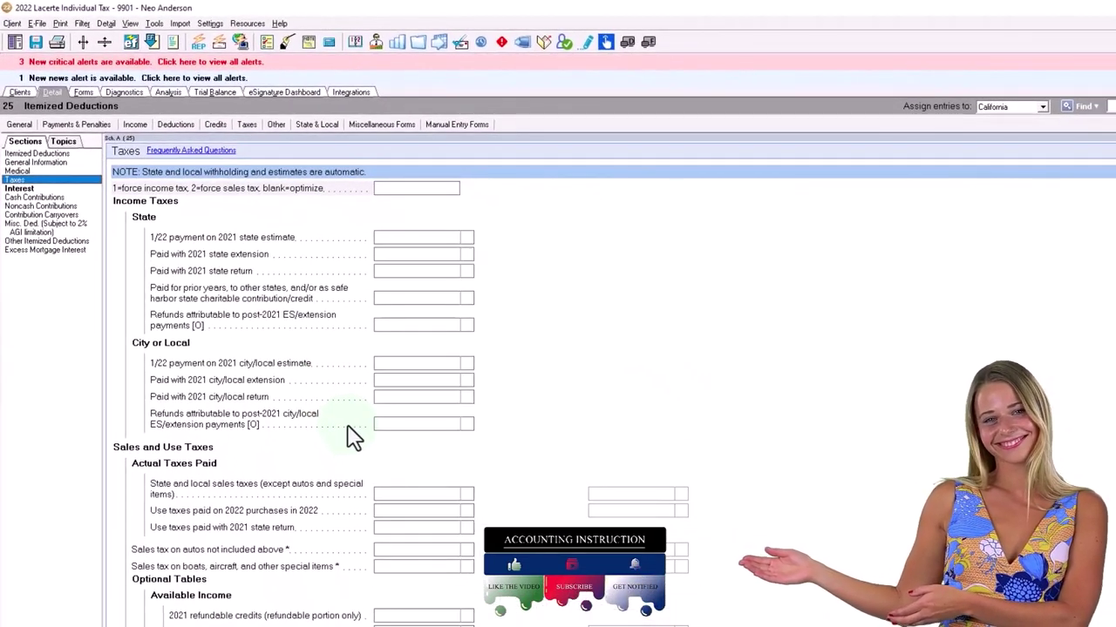
{"action": "scroll", "coordinate": [353, 436], "scroll_direction": "down", "scroll_amount": 5}
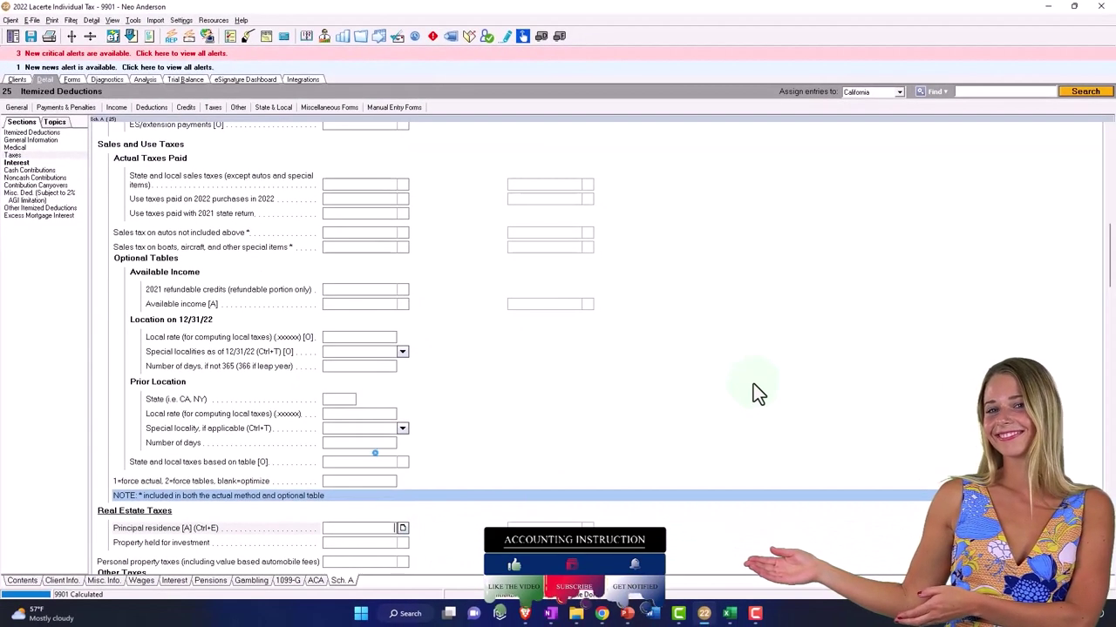
{"action": "type", "text": "6000"}
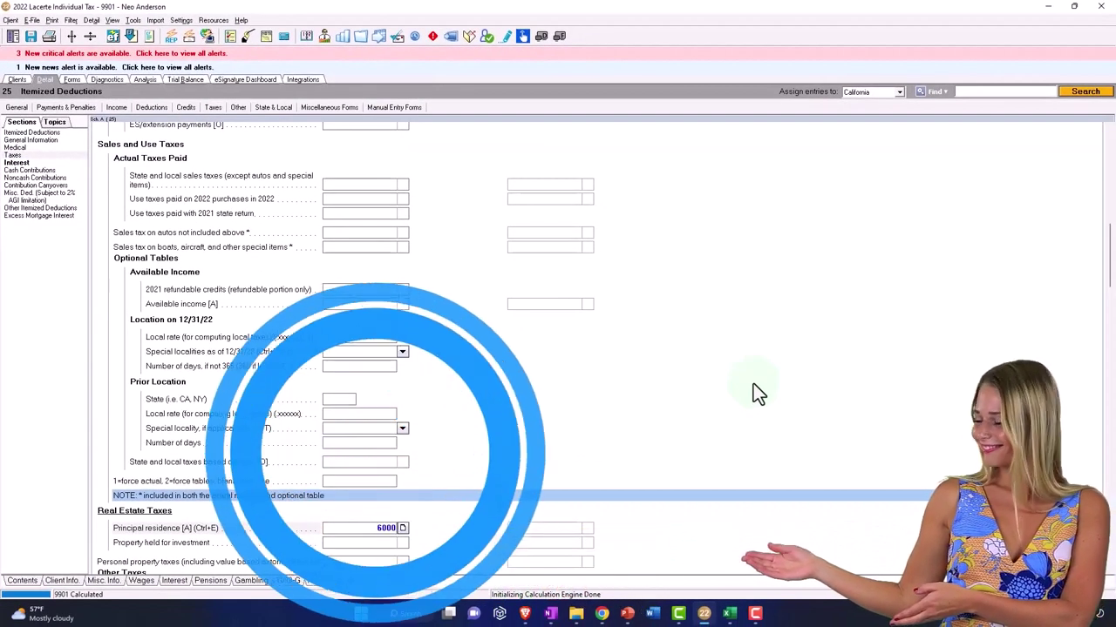
{"action": "key", "text": "Return"}
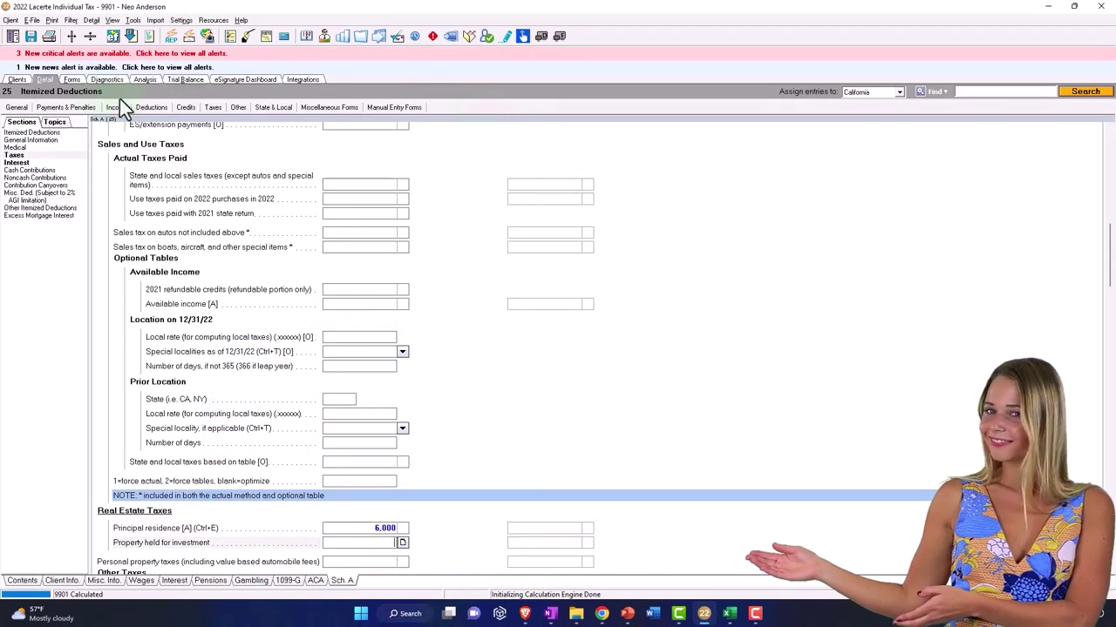
Review the taxes paid, mortgage interest and total itemized deductions on the Schedule A form
{"action": "left_click", "coordinate": [73, 80]}
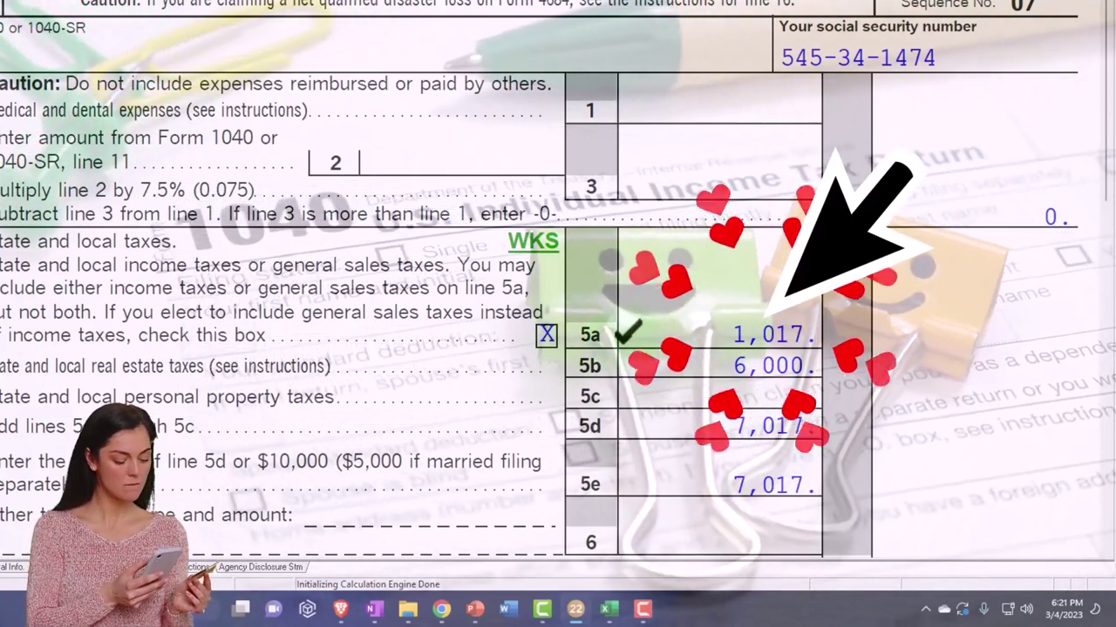
{"action": "scroll", "coordinate": [558, 305], "scroll_direction": "down", "scroll_amount": 2}
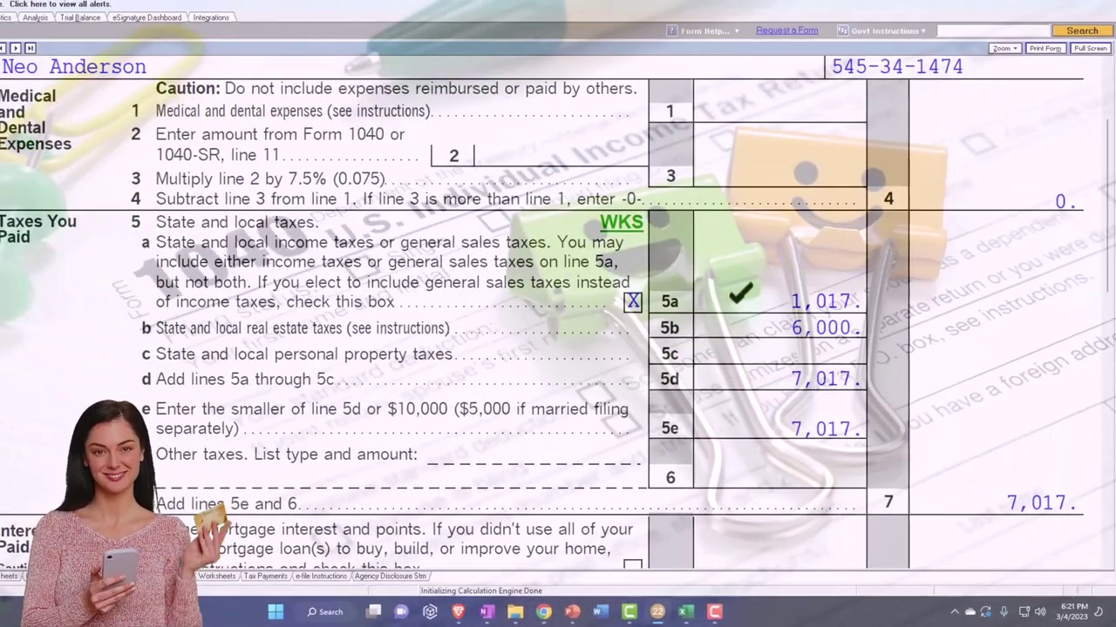
{"action": "scroll", "coordinate": [739, 313], "scroll_direction": "down", "scroll_amount": 5}
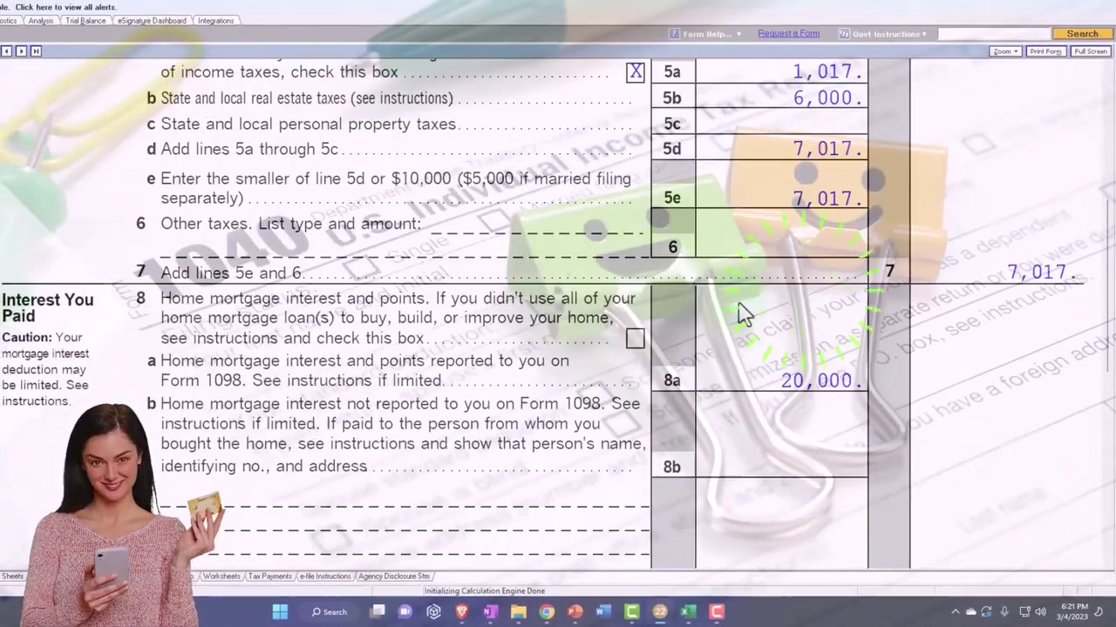
{"action": "scroll", "coordinate": [739, 314], "scroll_direction": "down", "scroll_amount": 10}
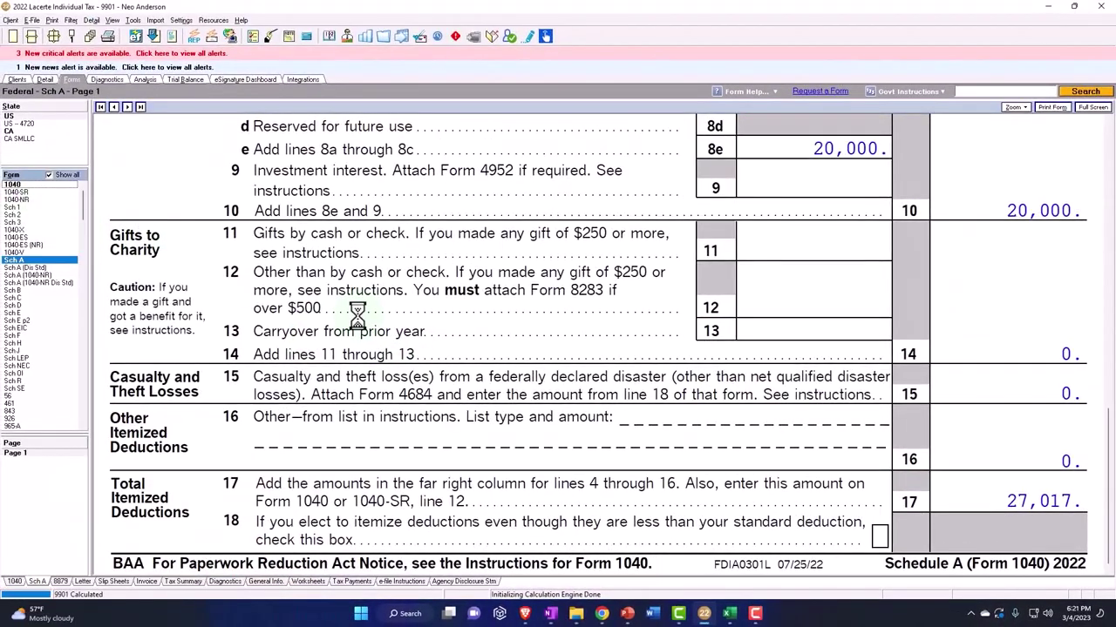
Check other income, the itemized deductions and taxable income on Form 1040 page 1
{"action": "scroll", "coordinate": [465, 417], "scroll_direction": "down", "scroll_amount": 10}
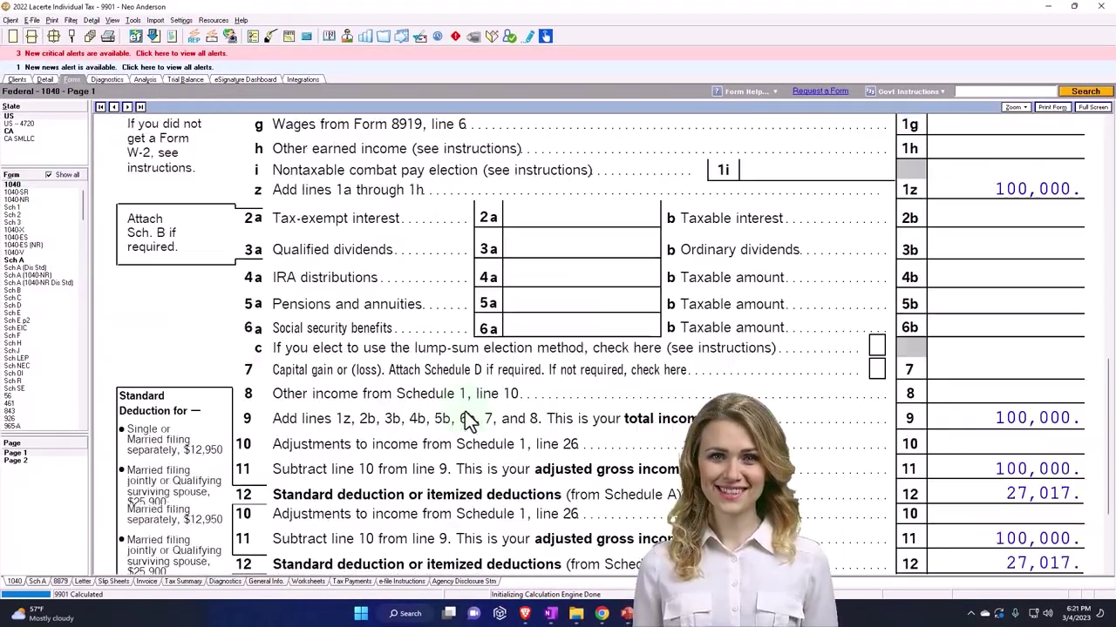
{"action": "scroll", "coordinate": [464, 413], "scroll_direction": "down", "scroll_amount": 3}
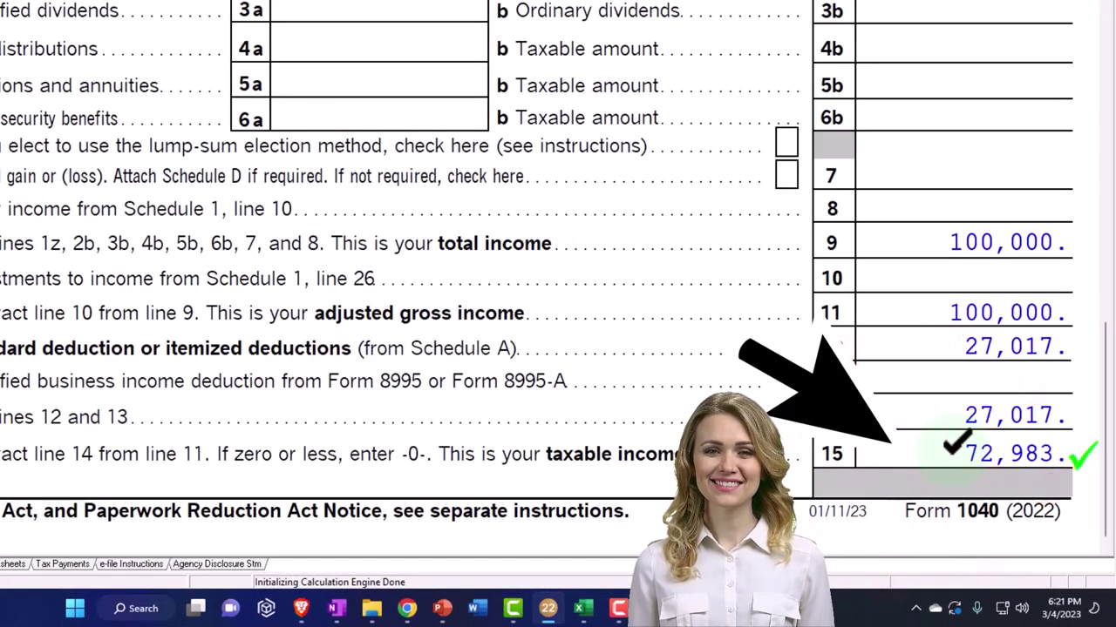
{"action": "scroll", "coordinate": [523, 279], "scroll_direction": "up", "scroll_amount": 2}
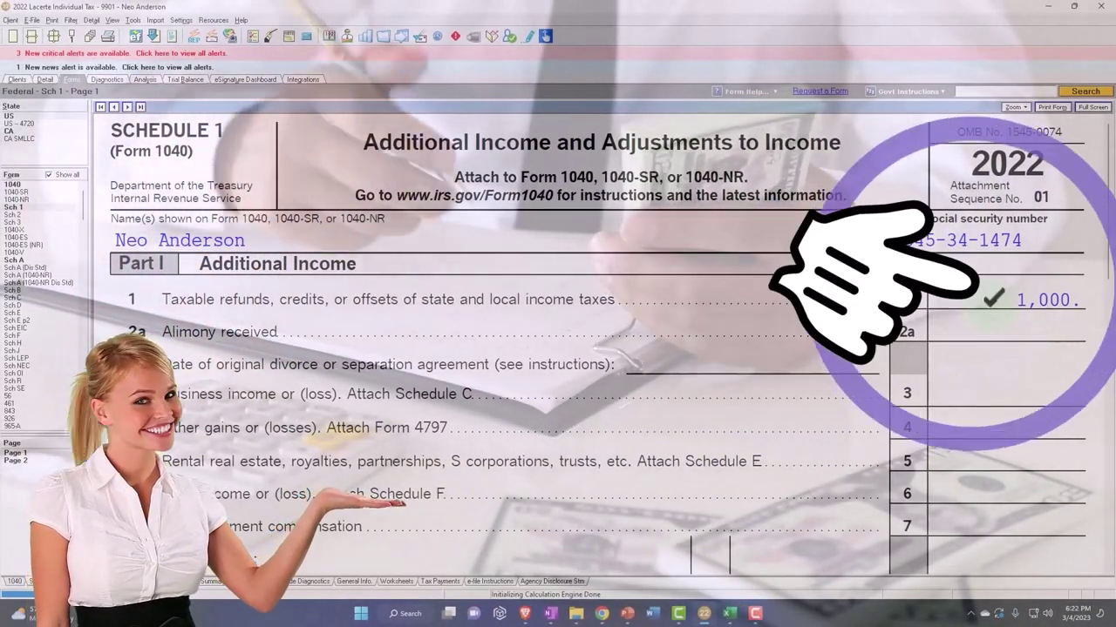
Examine the additional income lines on Schedule 1 and how they carry to total and taxable income on Form 1040
{"action": "scroll", "coordinate": [990, 304], "scroll_direction": "down", "scroll_amount": 5}
{"action": "scroll", "coordinate": [988, 309], "scroll_direction": "down", "scroll_amount": 10}
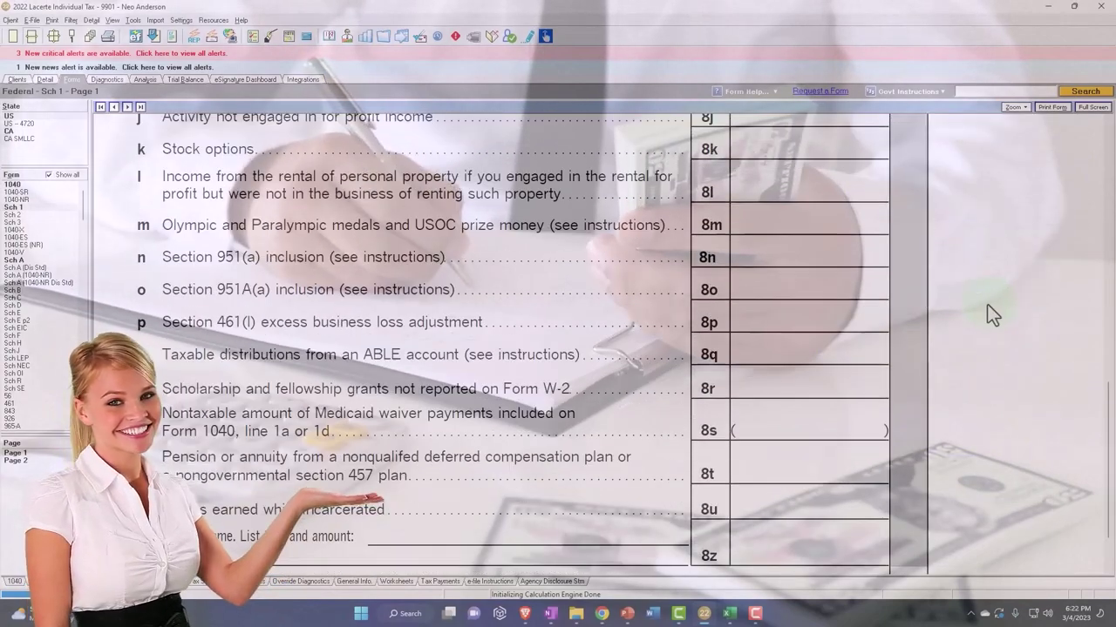
{"action": "left_click", "coordinate": [26, 184]}
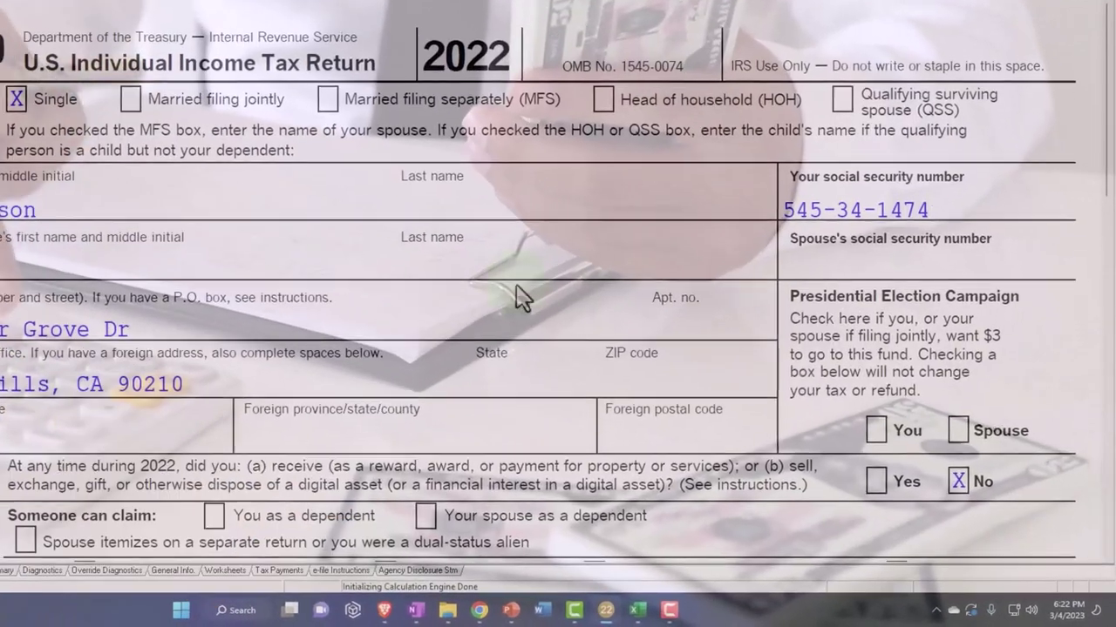
{"action": "scroll", "coordinate": [598, 294], "scroll_direction": "down", "scroll_amount": 10}
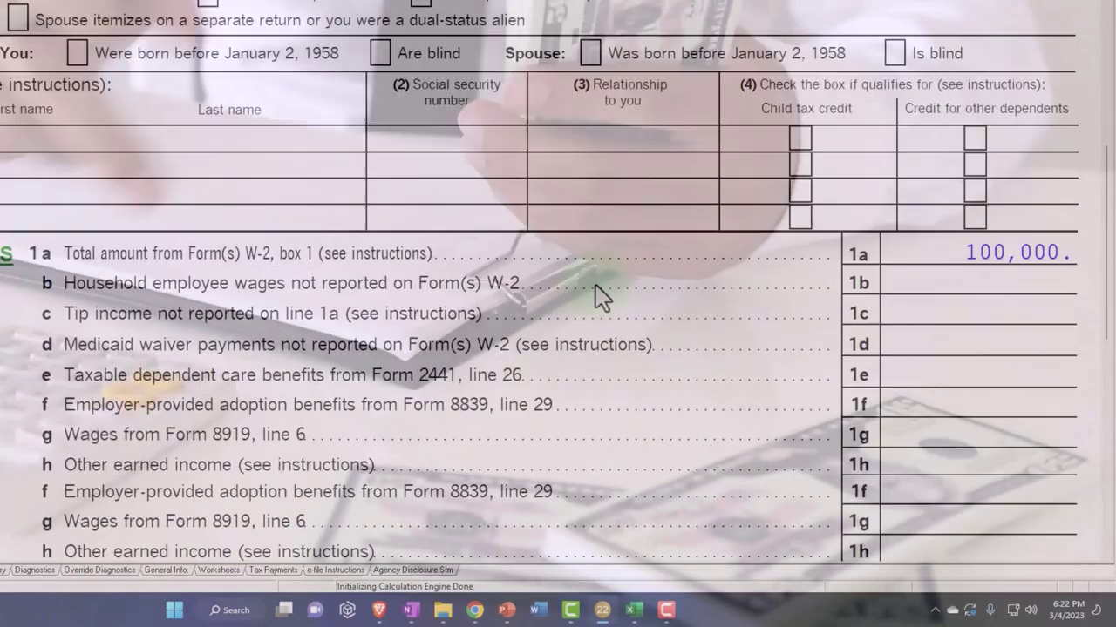
{"action": "scroll", "coordinate": [877, 299], "scroll_direction": "down", "scroll_amount": 5}
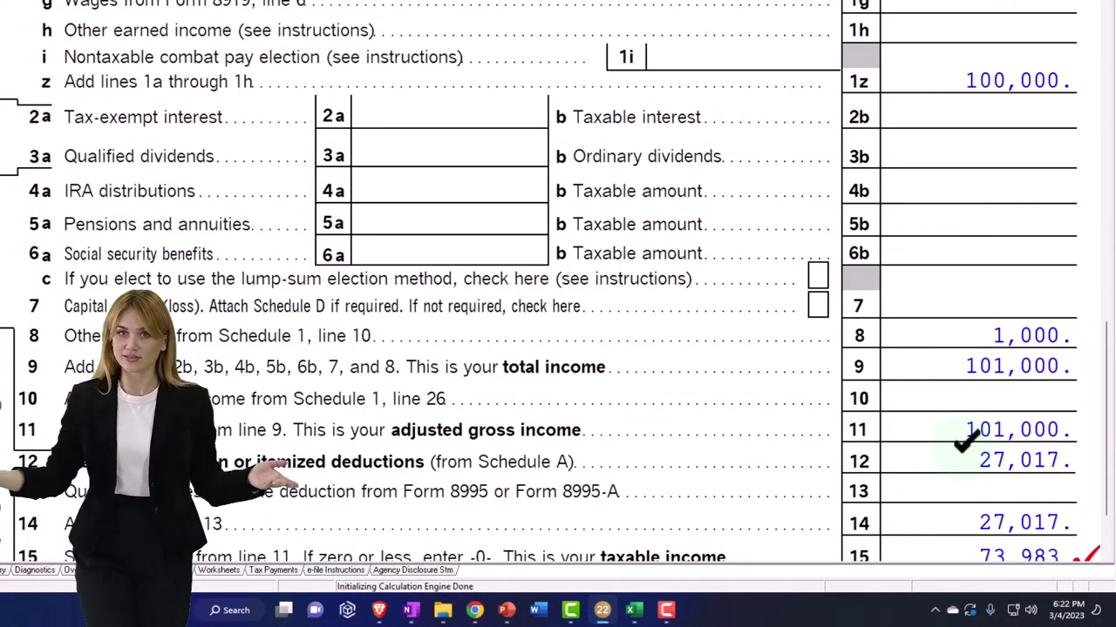
Review Form 1040 page 1, covering the total income, deduction and taxable income lines and the filing status section
{"action": "scroll", "coordinate": [558, 278], "scroll_direction": "down", "scroll_amount": 2}
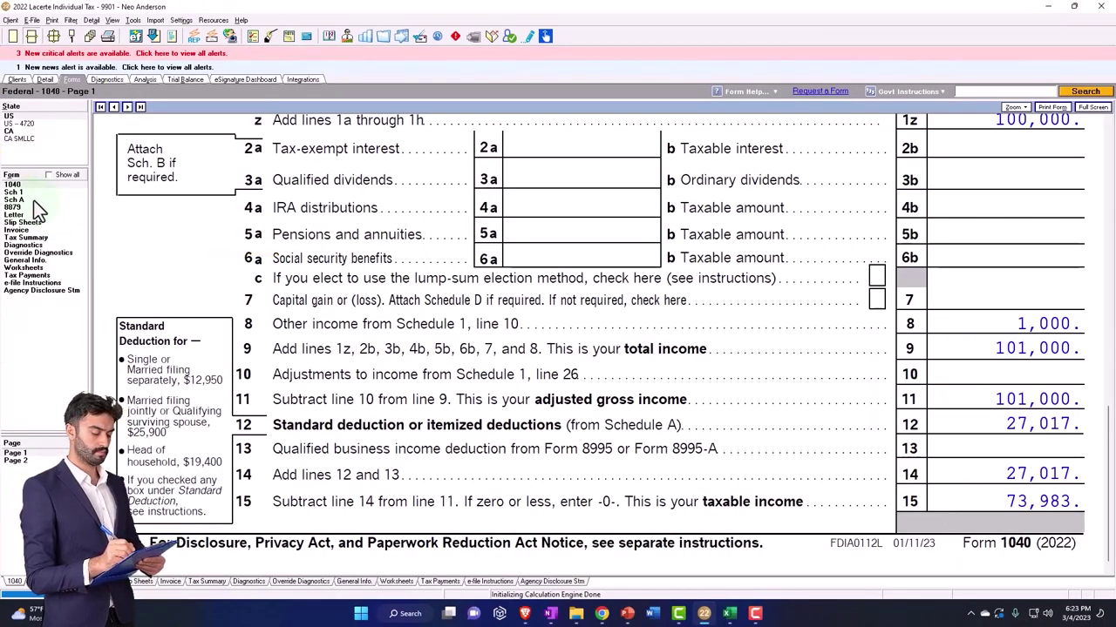
{"action": "scroll", "coordinate": [633, 335], "scroll_direction": "up", "scroll_amount": 10}
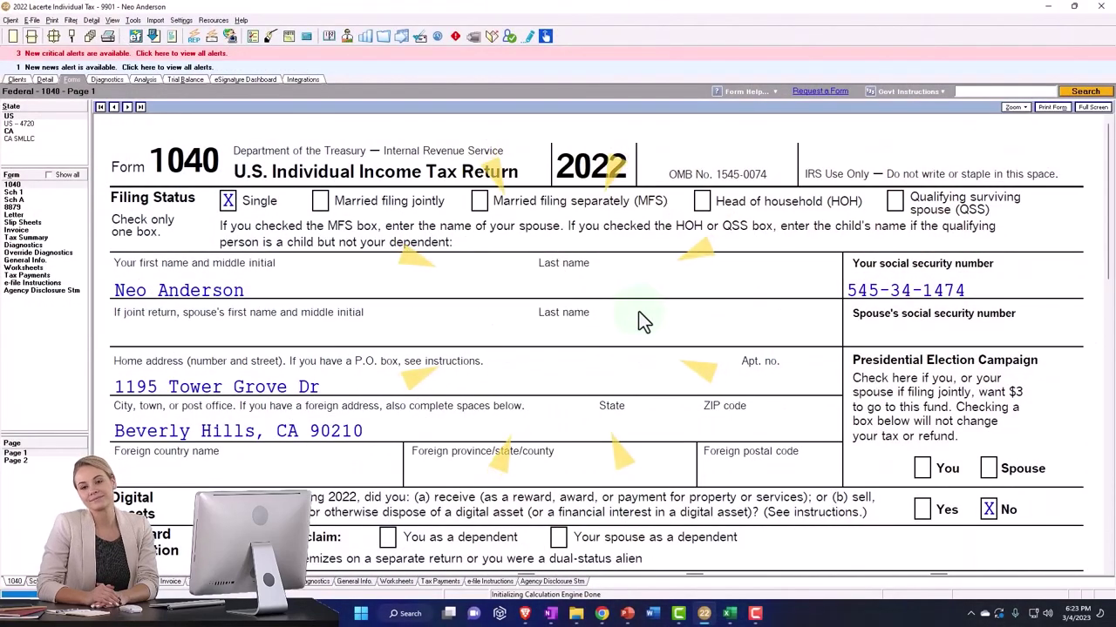
{"action": "scroll", "coordinate": [643, 321], "scroll_direction": "down", "scroll_amount": 2}
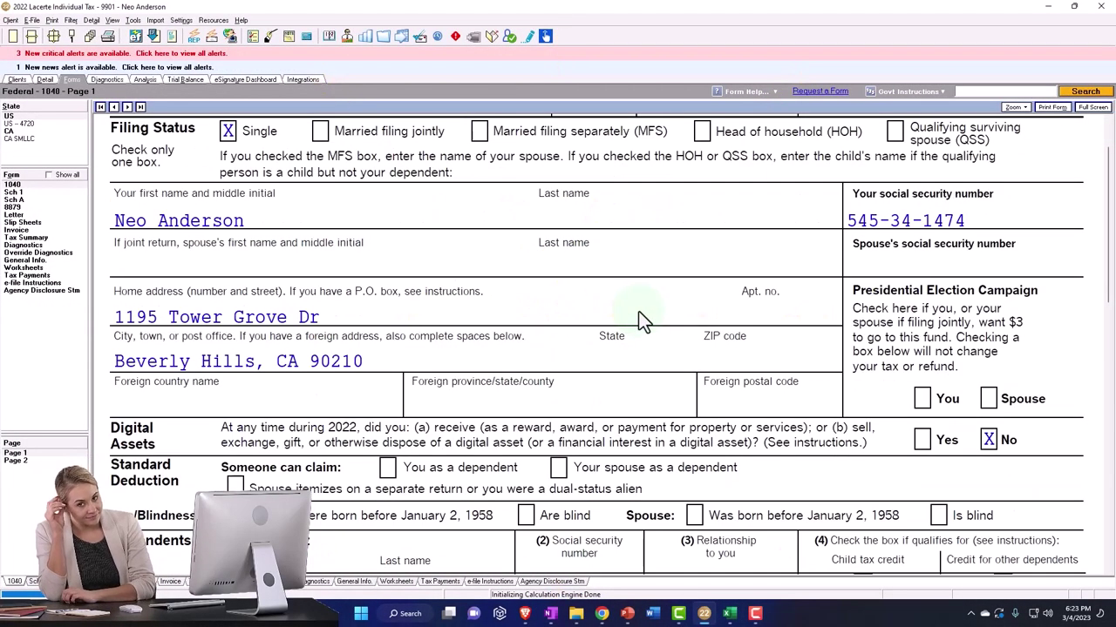
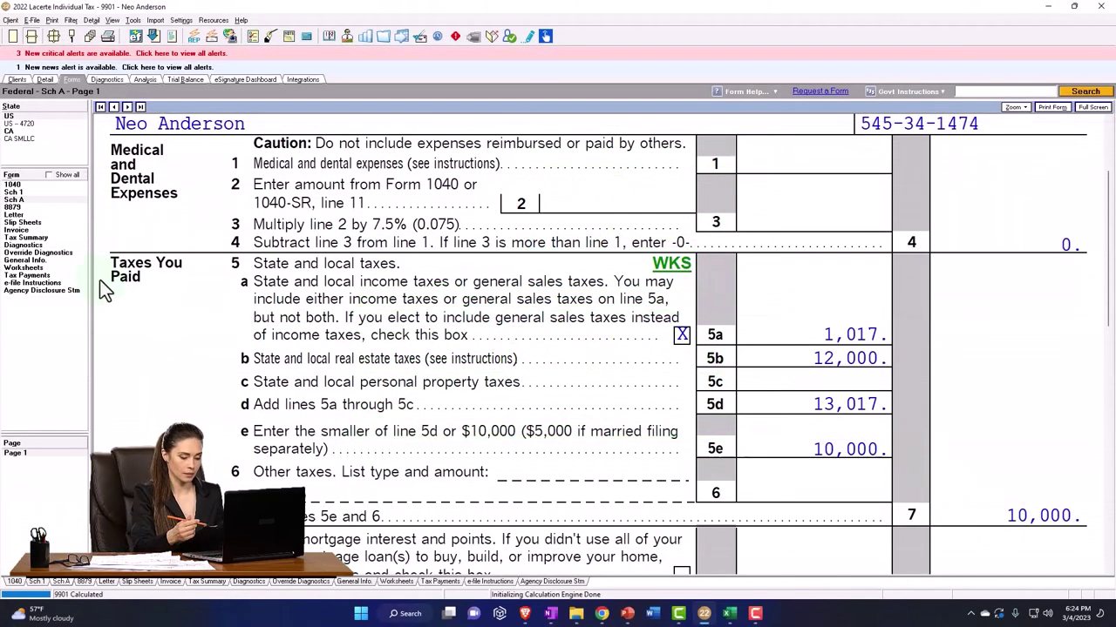
Check adjusted gross income, the line 12 deduction and taxable income on Form 1040 with the updated real estate taxes
{"action": "left_click", "coordinate": [15, 185]}
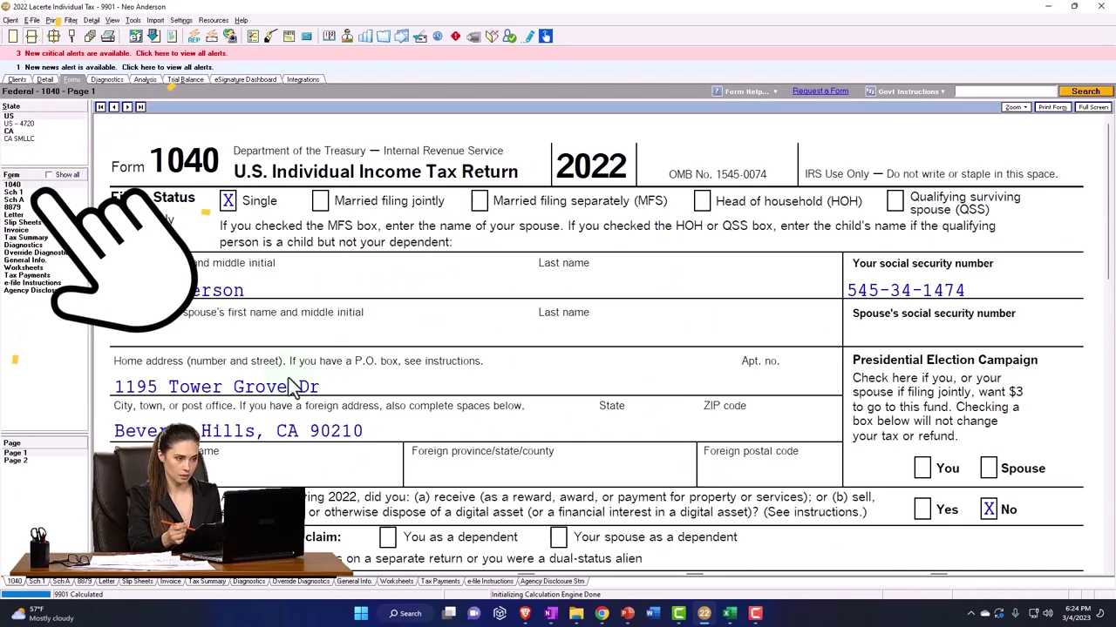
{"action": "scroll", "coordinate": [423, 460], "scroll_direction": "down", "scroll_amount": 10}
{"action": "scroll", "coordinate": [427, 471], "scroll_direction": "down", "scroll_amount": 10}
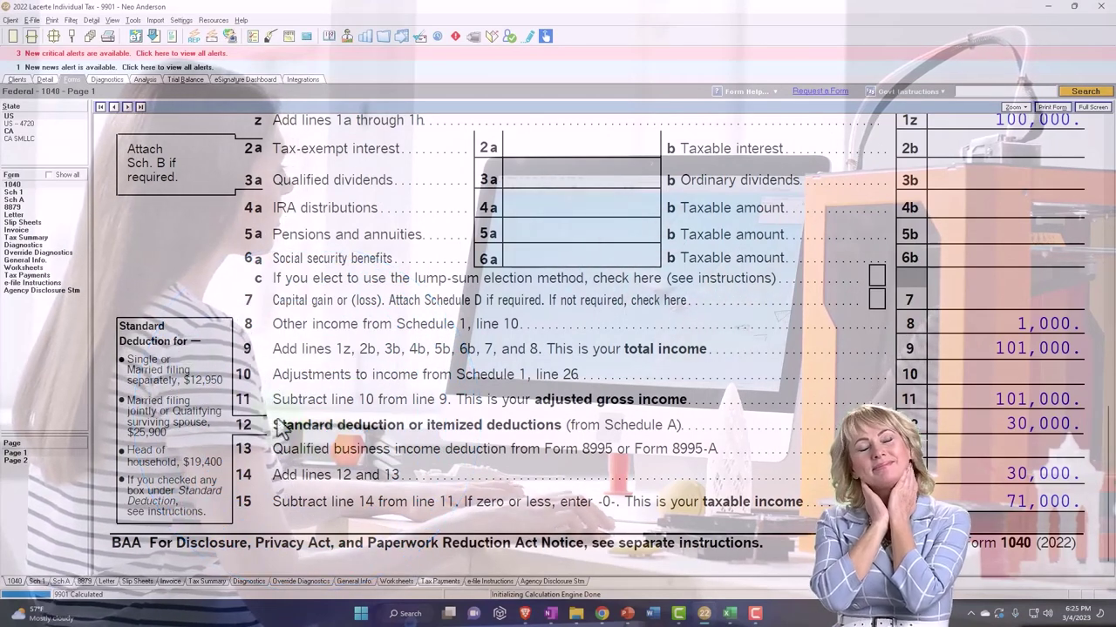
Examine the Taxes You Paid lines 5a through 7 on Schedule A, and return to Form 1040 page 1
{"action": "left_click", "coordinate": [14, 191]}
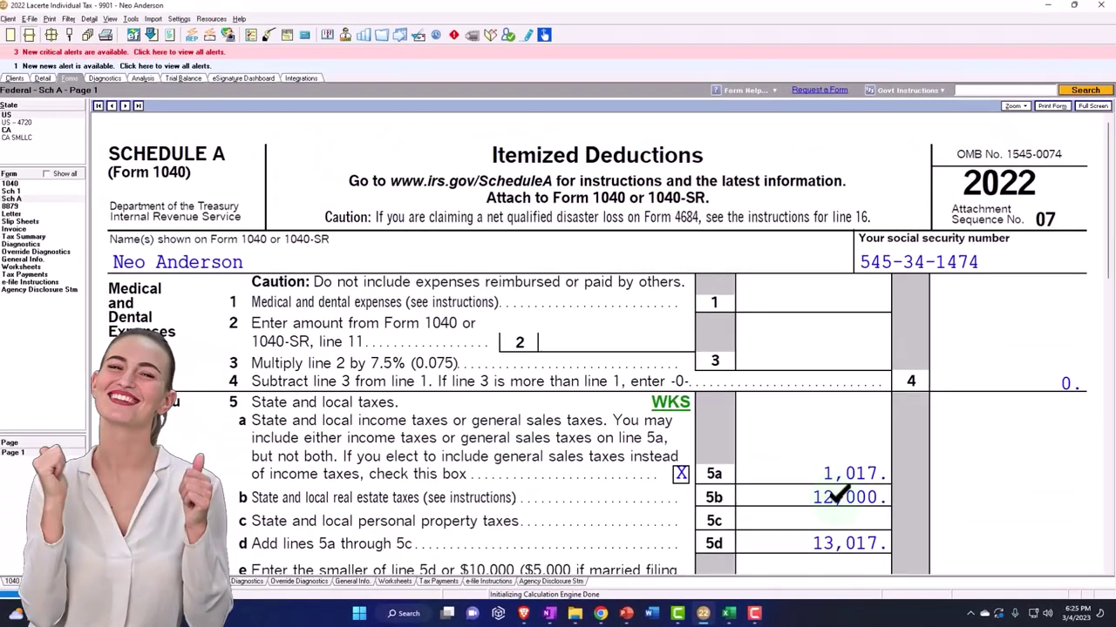
{"action": "scroll", "coordinate": [841, 511], "scroll_direction": "down", "scroll_amount": 1}
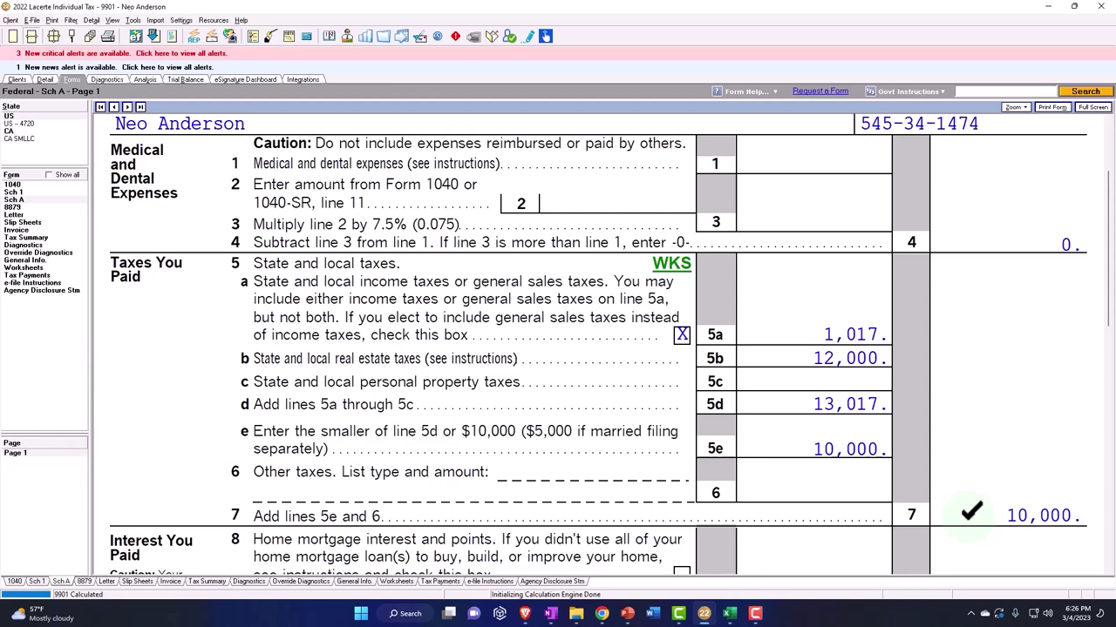
{"action": "left_click", "coordinate": [25, 186]}
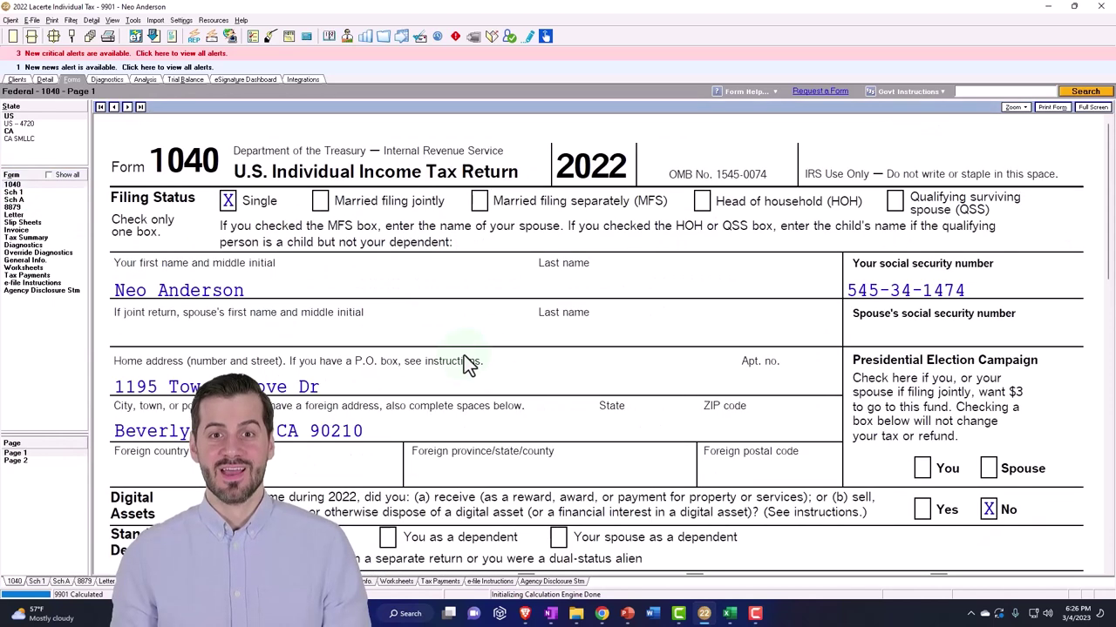